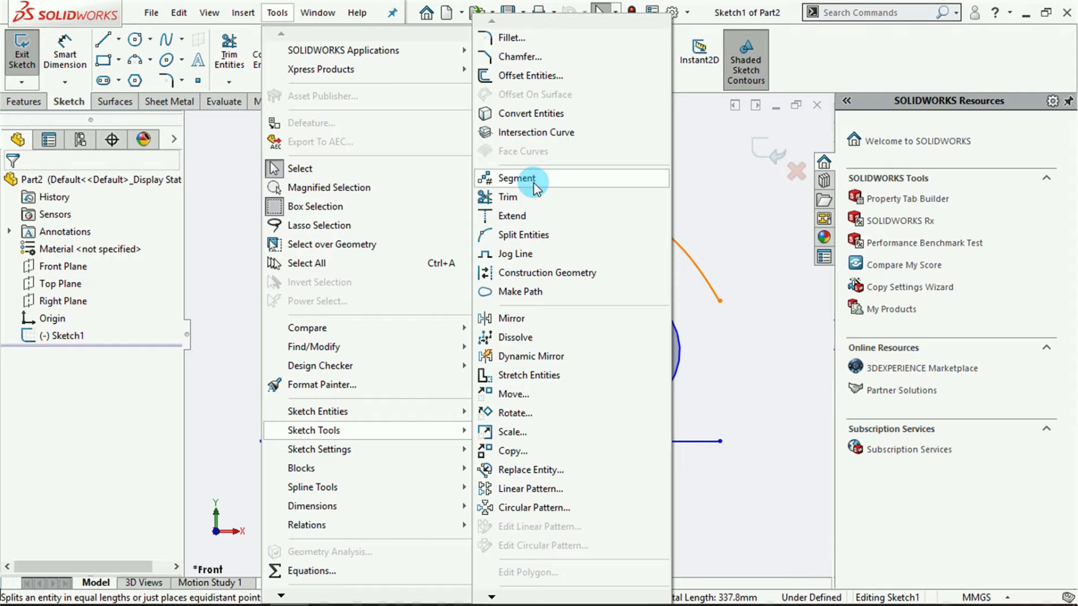
- Divide the spline with the Segment tool using 6 equally spaced sketch points
left_click(534, 183)
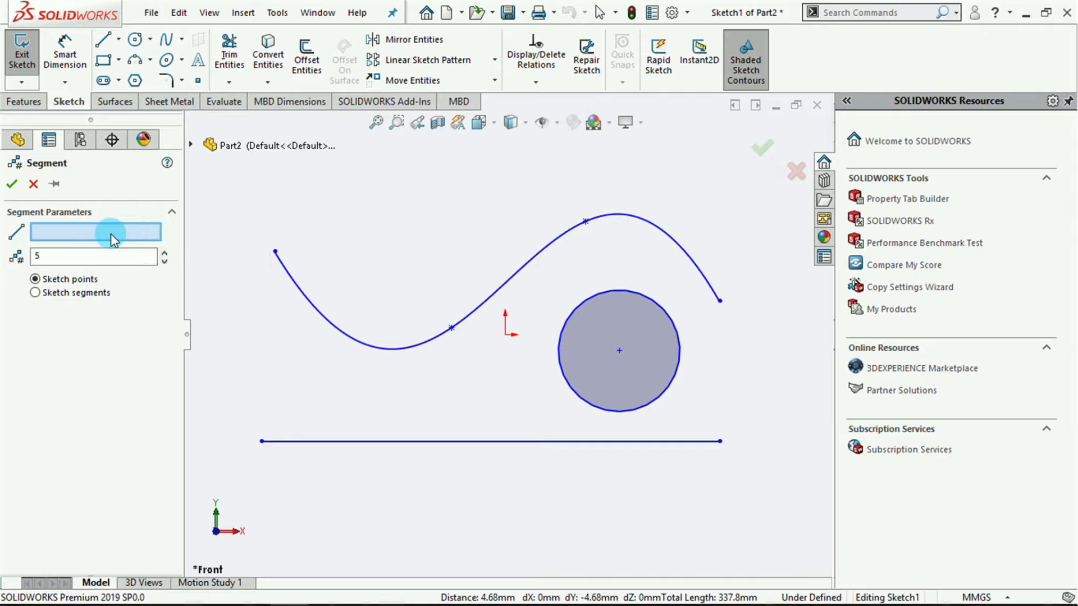
left_click(268, 271)
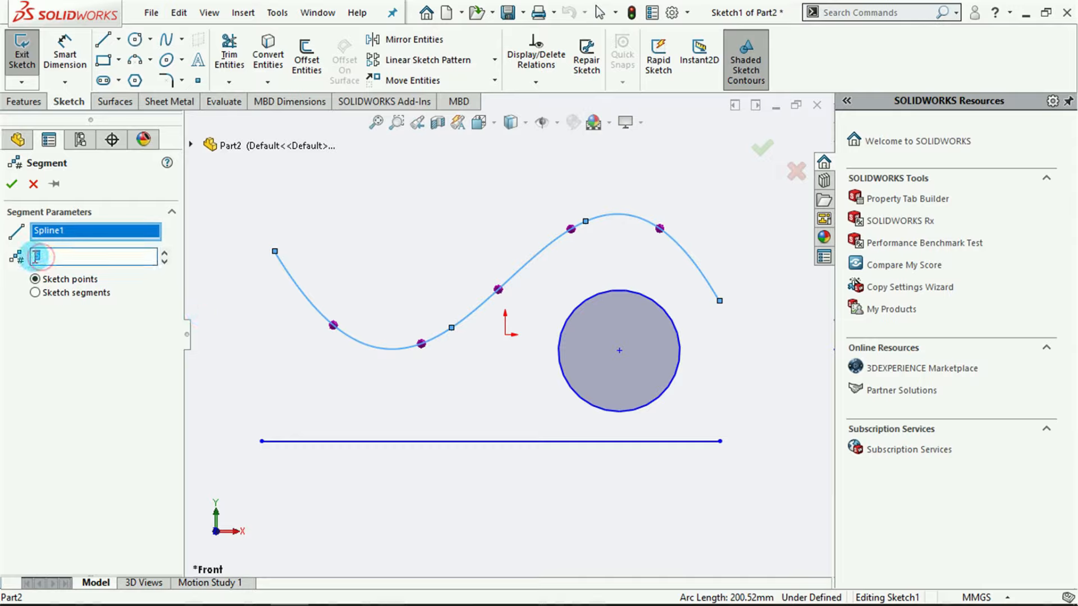
left_click(165, 253)
left_click(165, 253)
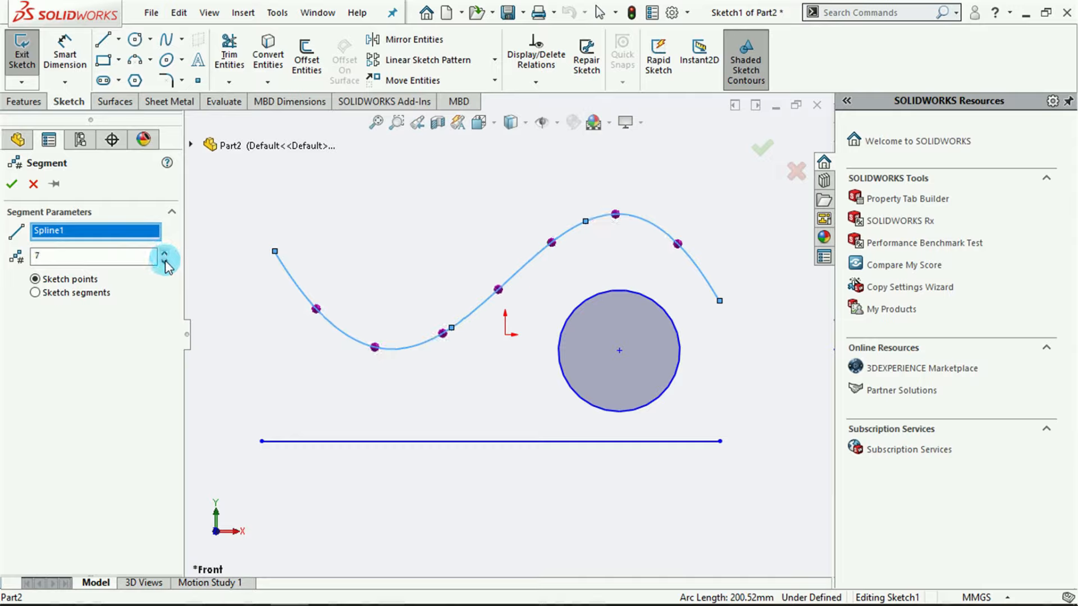
left_click(164, 261)
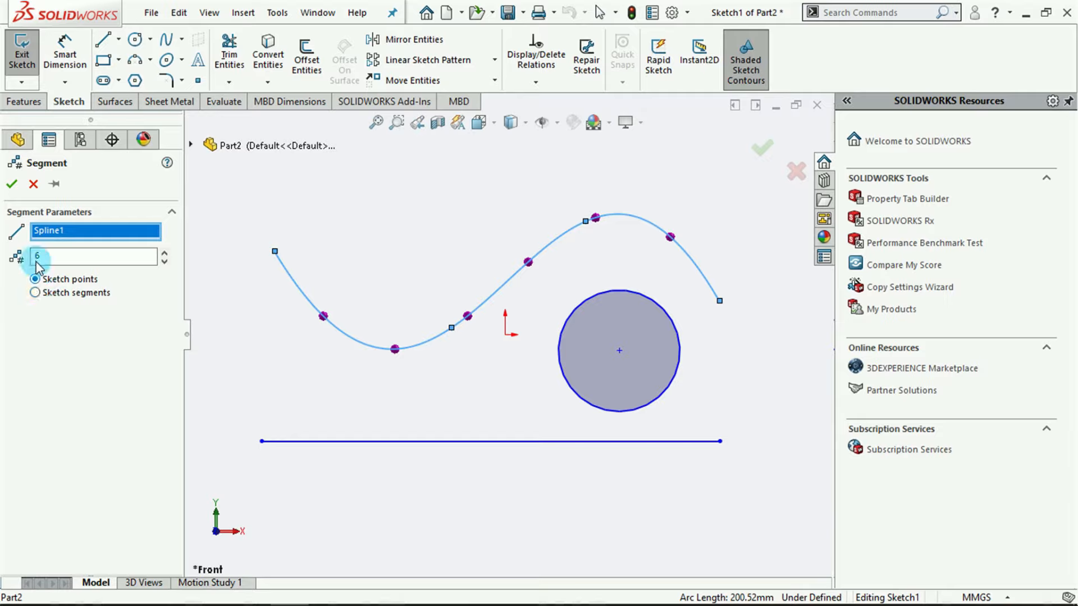
left_click(14, 184)
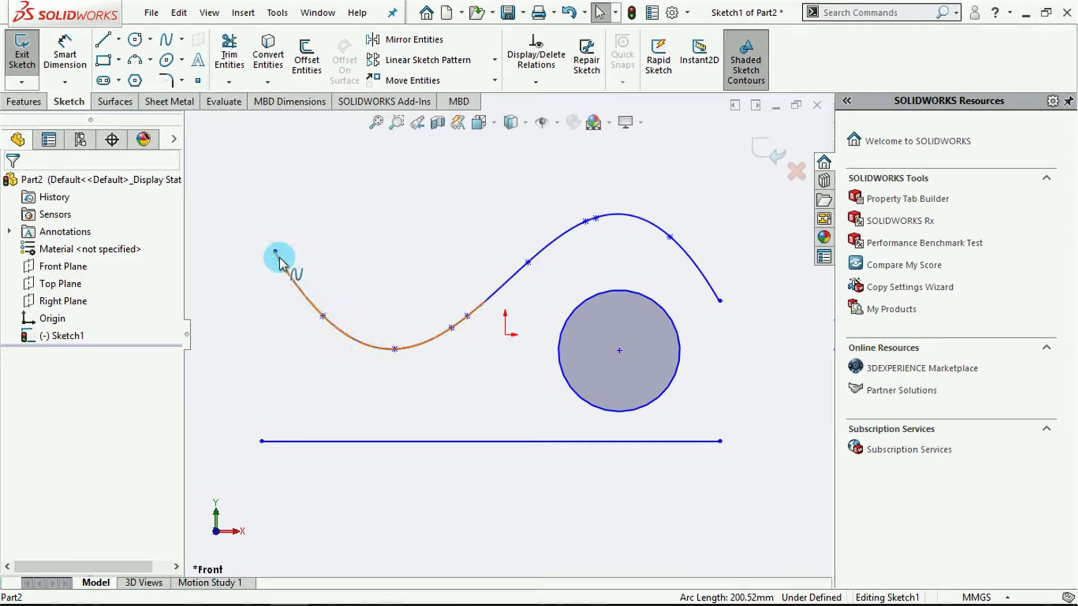
- Examine the sketch points placed along the spline, from its first section to its far endpoint
left_click(322, 316)
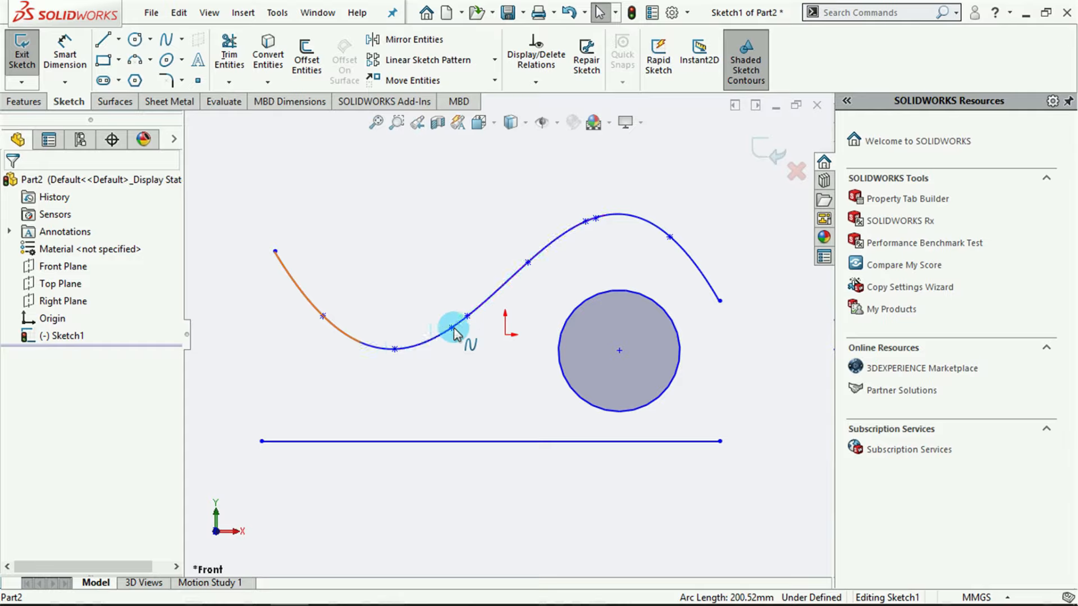
left_click(467, 317)
left_click(452, 329)
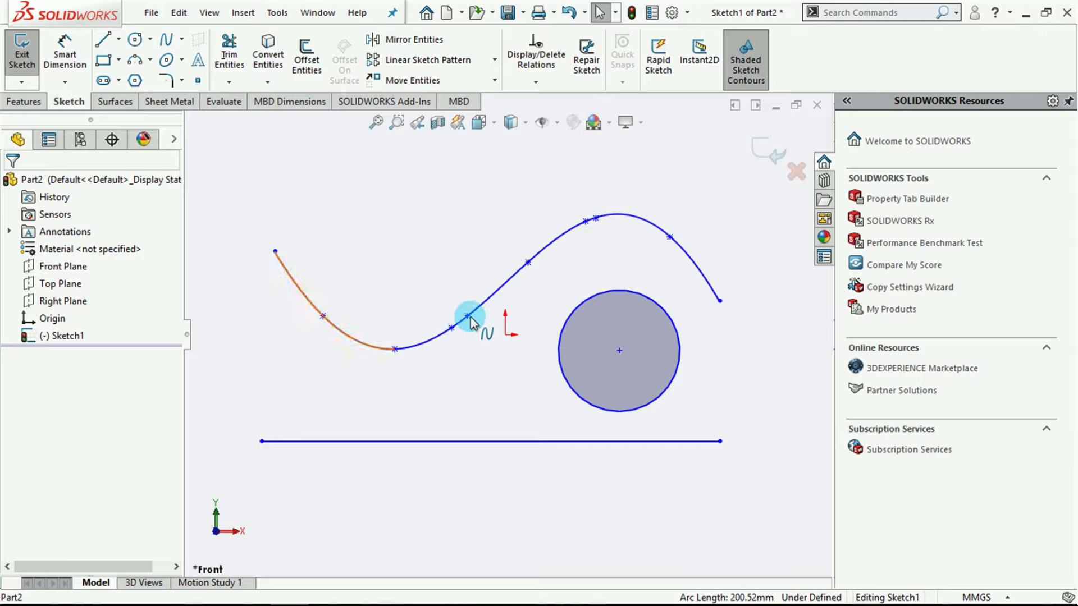
left_click(529, 263)
left_click(596, 218)
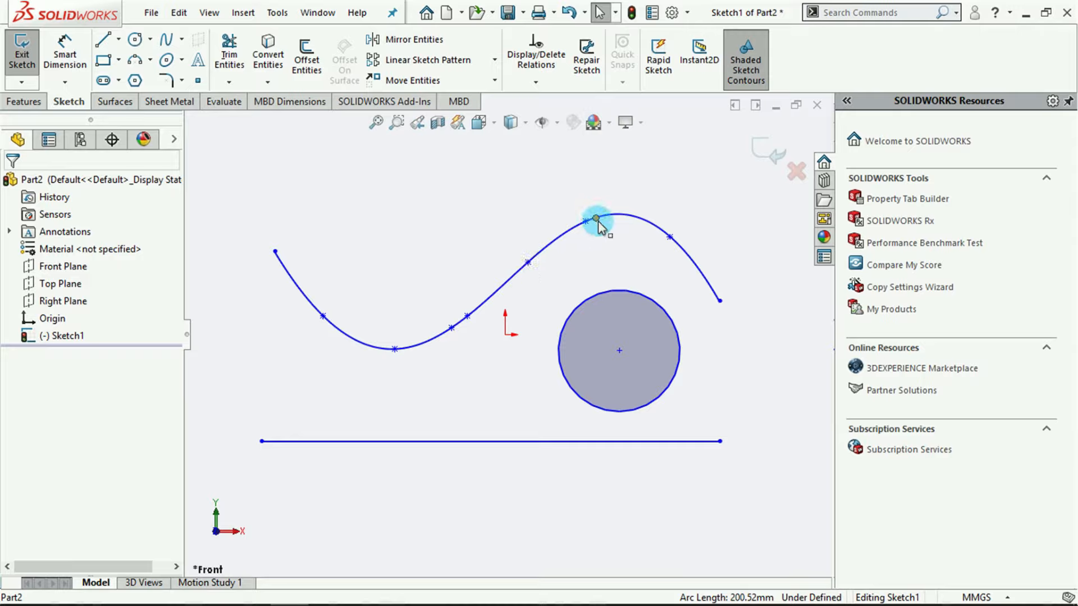
left_click(670, 237)
left_click(720, 302)
key("Escape")
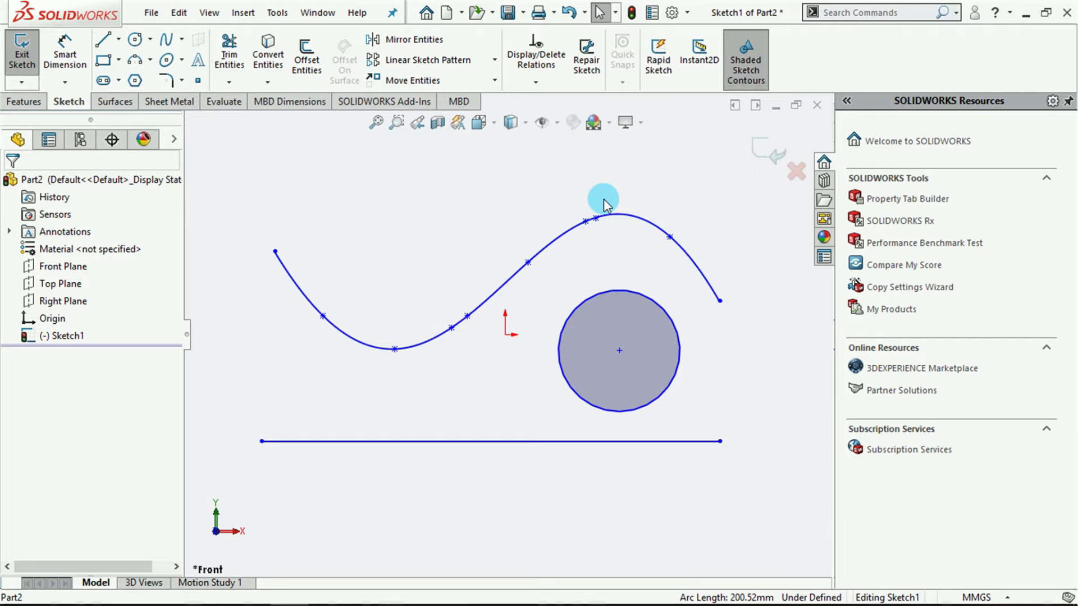
- Split the circle into 6 equal sketch segments with the Segment tool
left_click(289, 16)
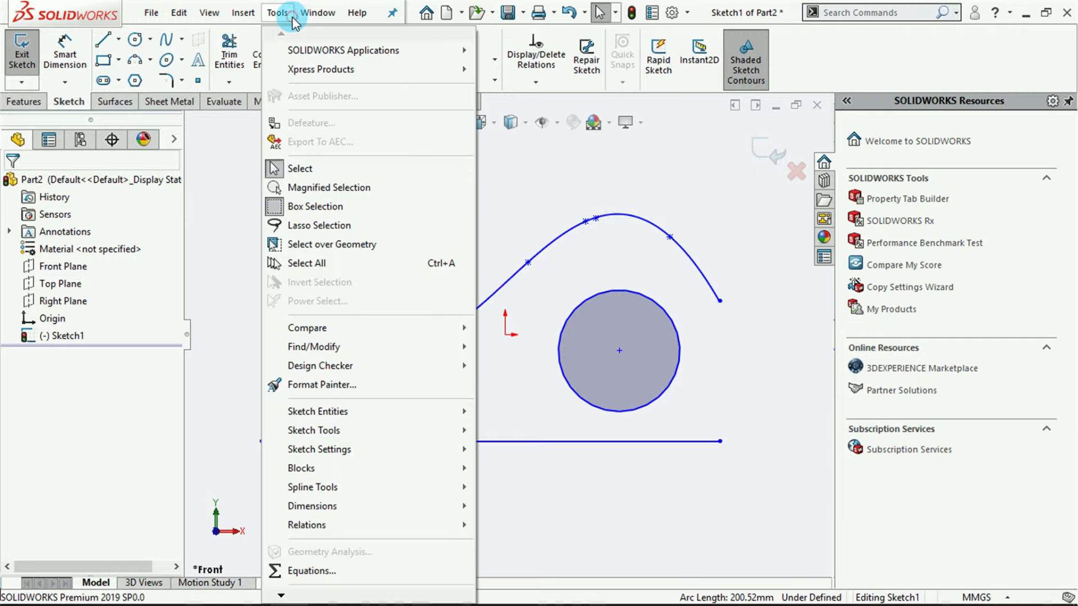
mouse_move(388, 430)
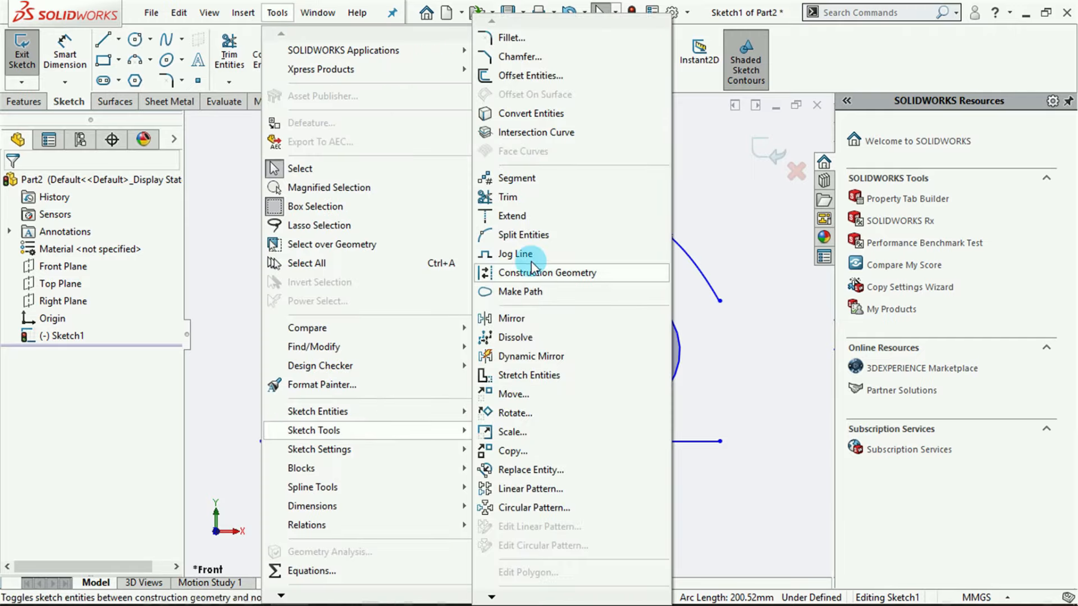
left_click(514, 177)
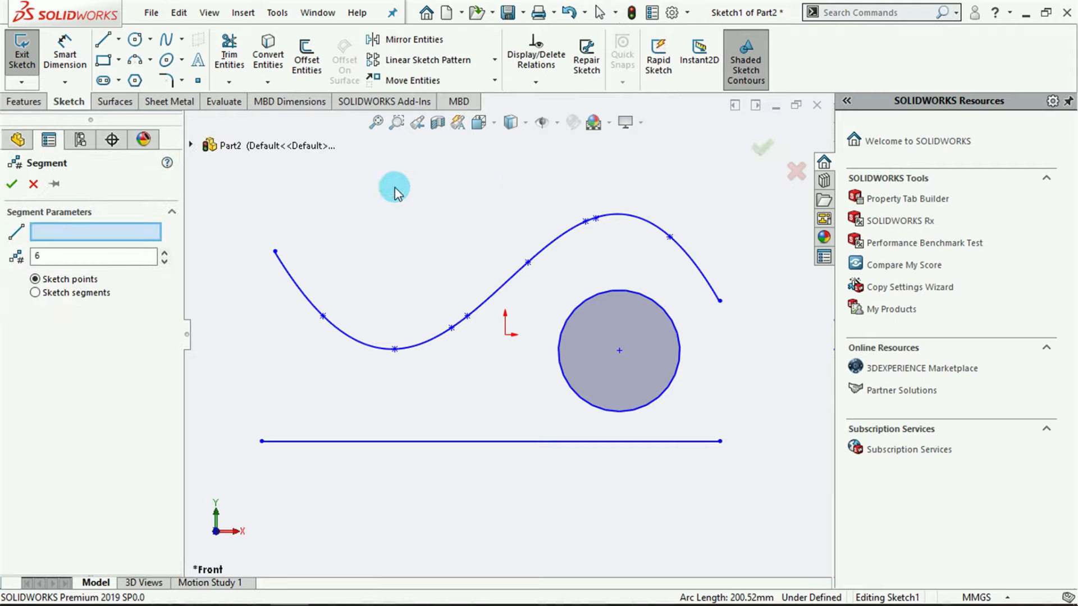
left_click(573, 311)
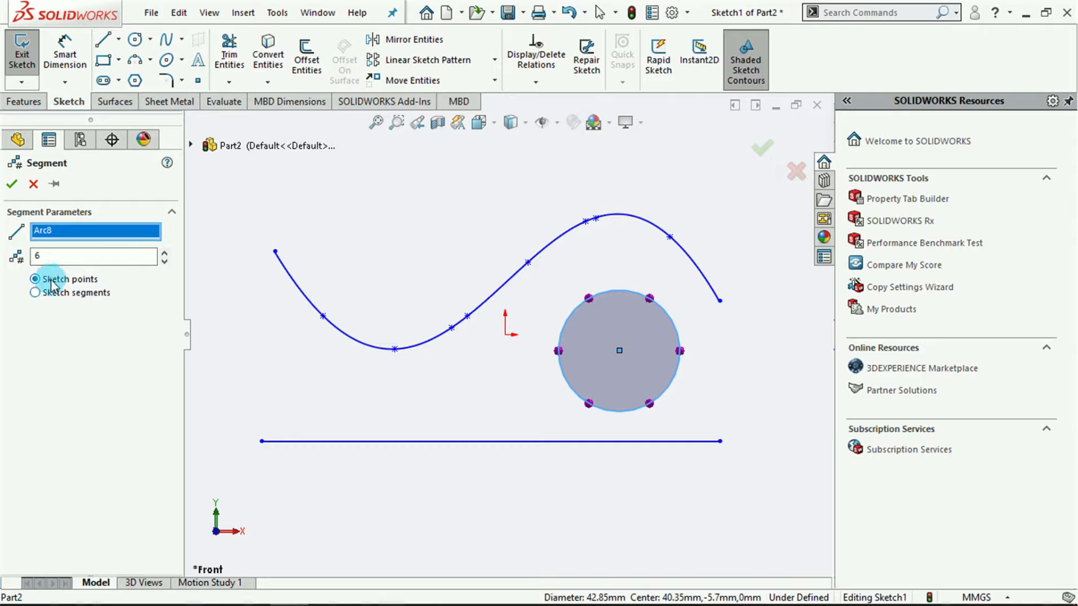
left_click(37, 292)
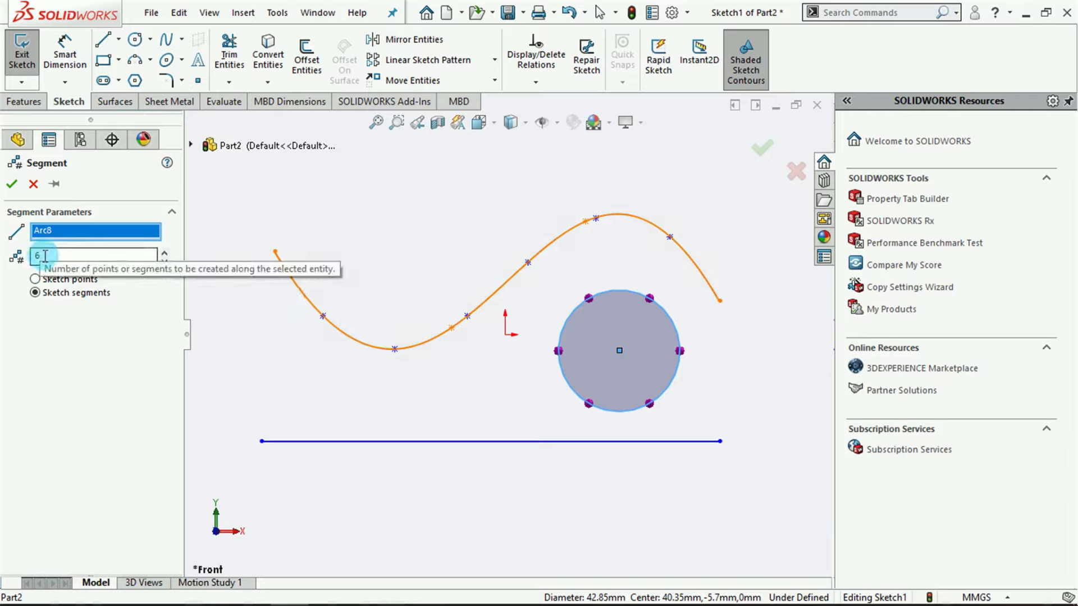
left_click(12, 185)
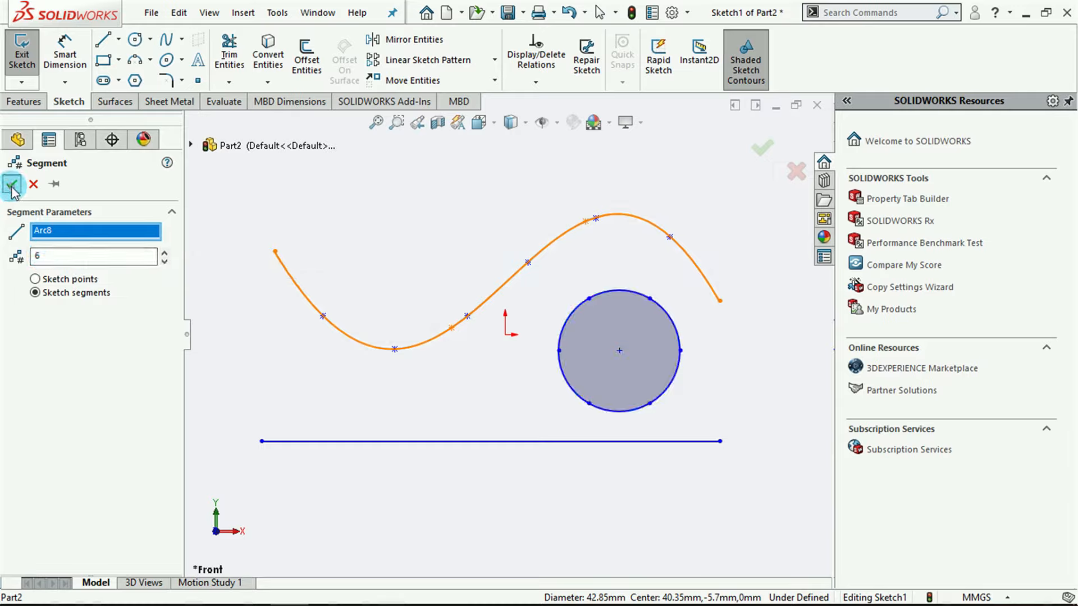
- Inspect the individual arcs of the divided circle and their relations, leaving nothing selected
left_click(618, 291)
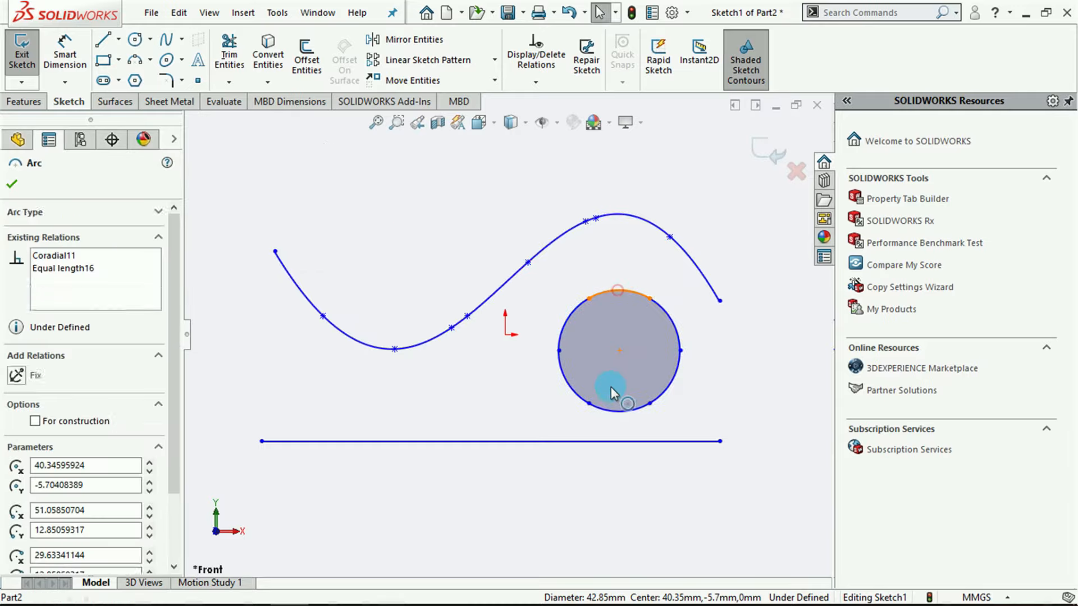
left_click(672, 377)
left_click(567, 376)
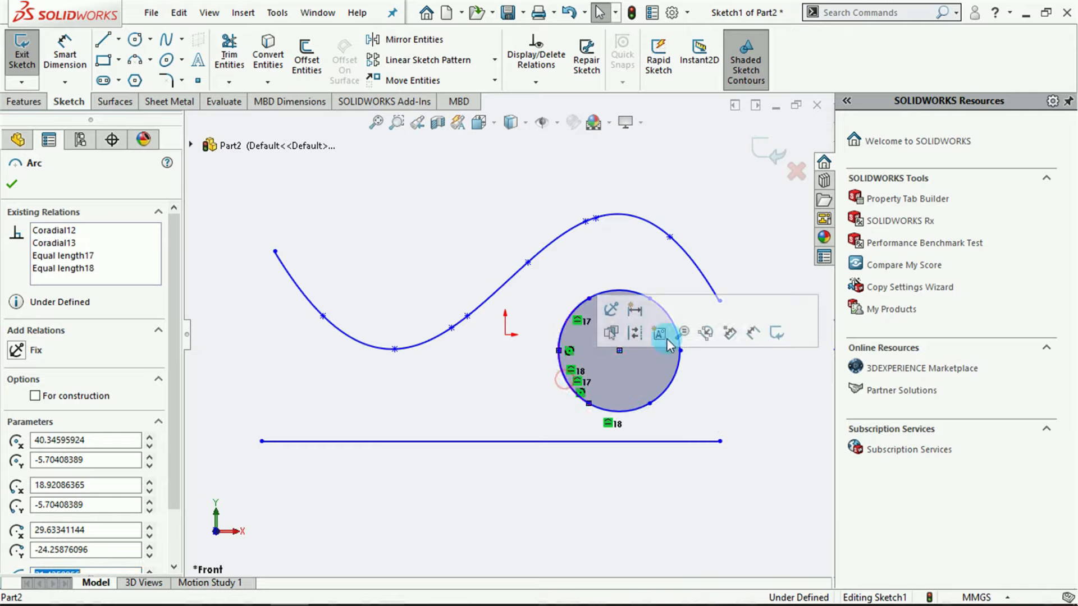
left_click(566, 334)
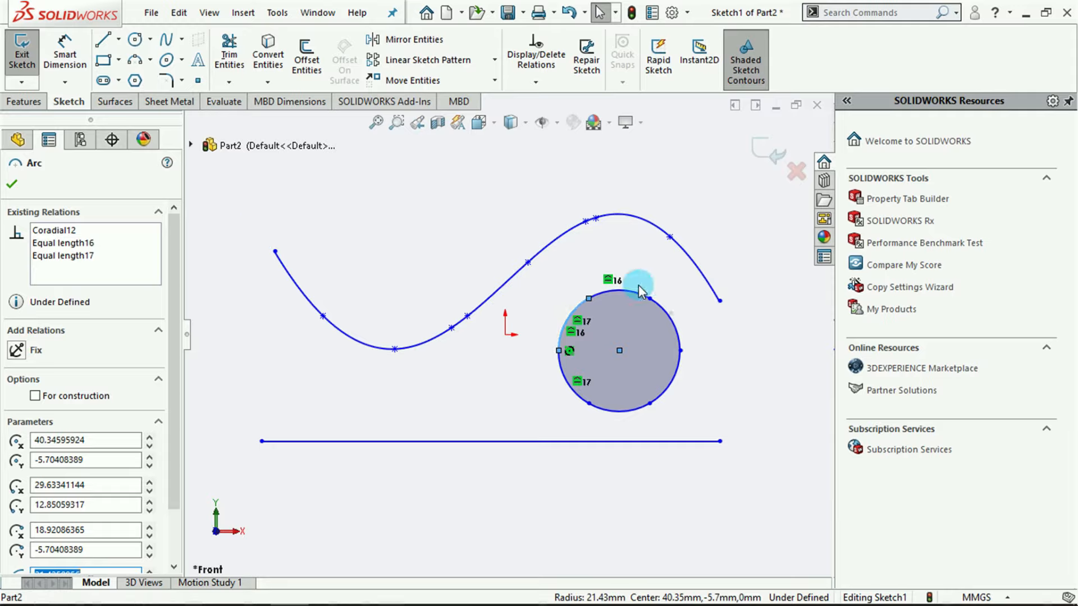
left_click(465, 362)
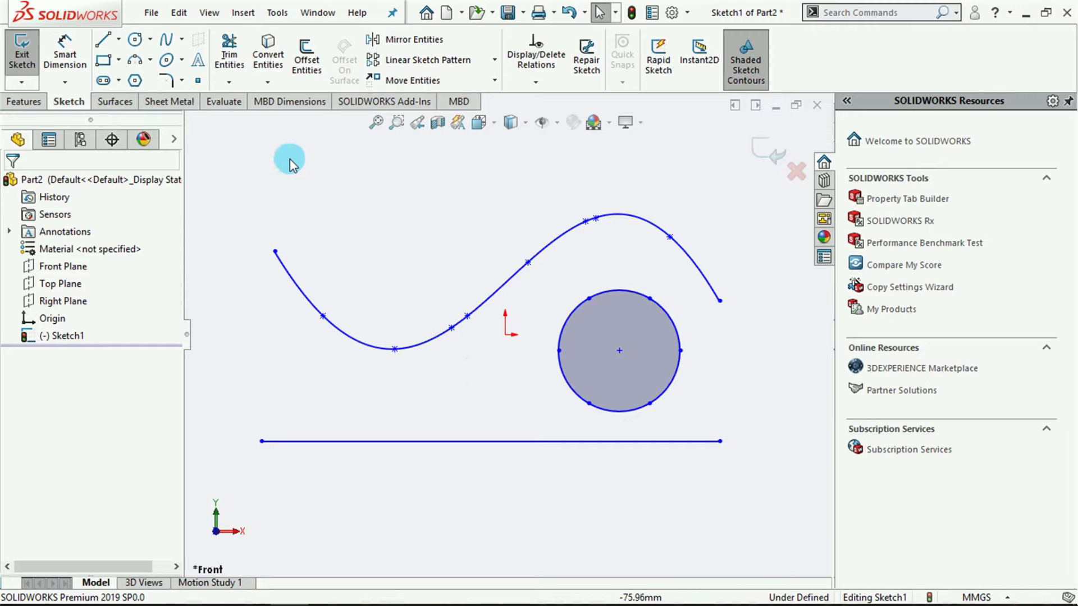
- Split the horizontal line below the circle into 7 equal sketch segments with the Segment tool
left_click(277, 13)
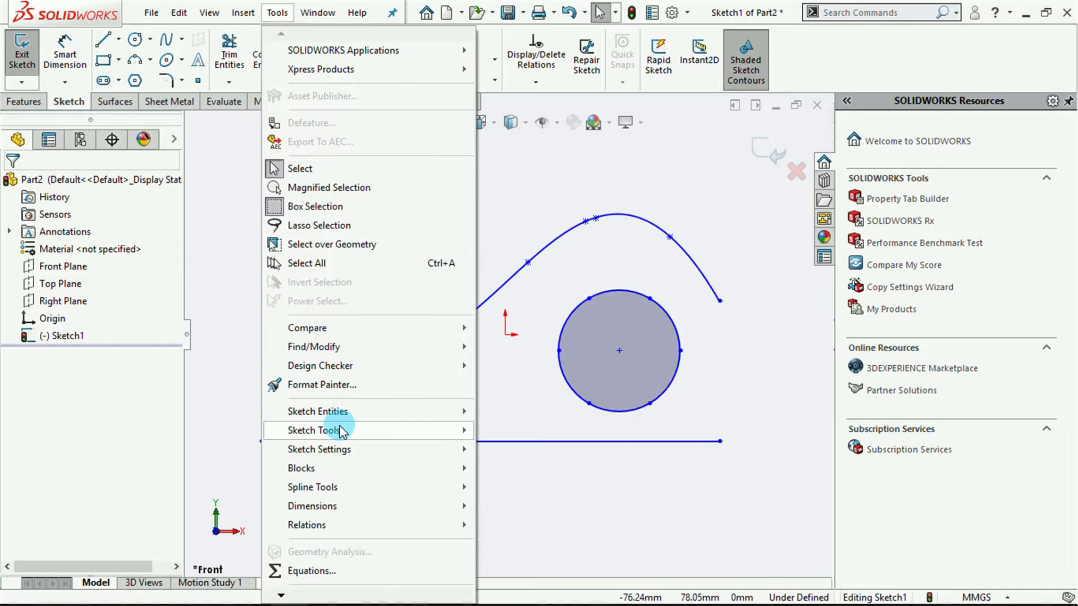
mouse_move(337, 430)
left_click(519, 180)
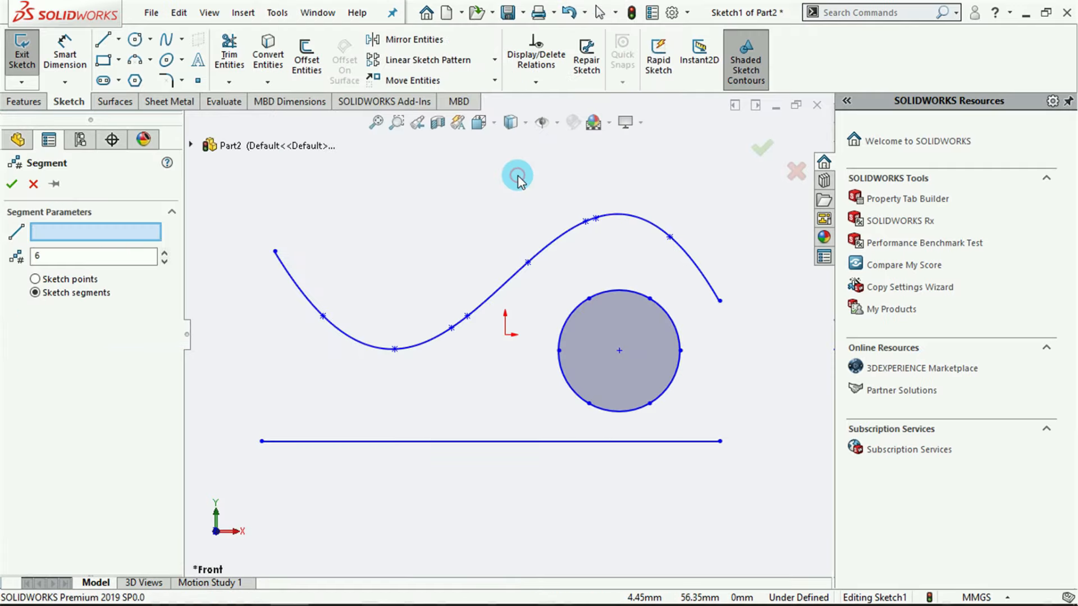
left_click(164, 252)
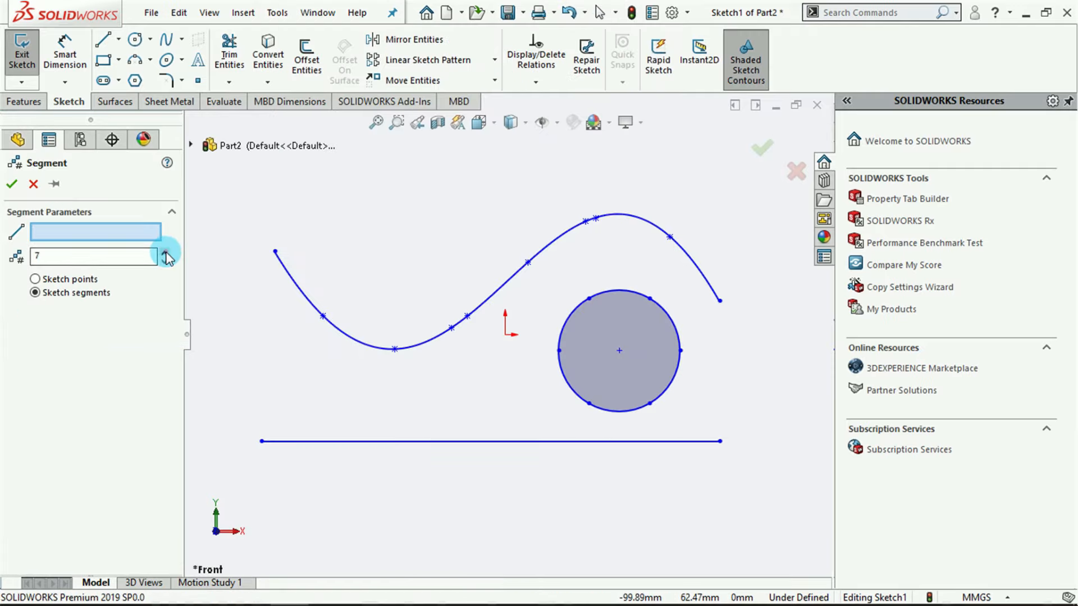
left_click(115, 225)
left_click(403, 442)
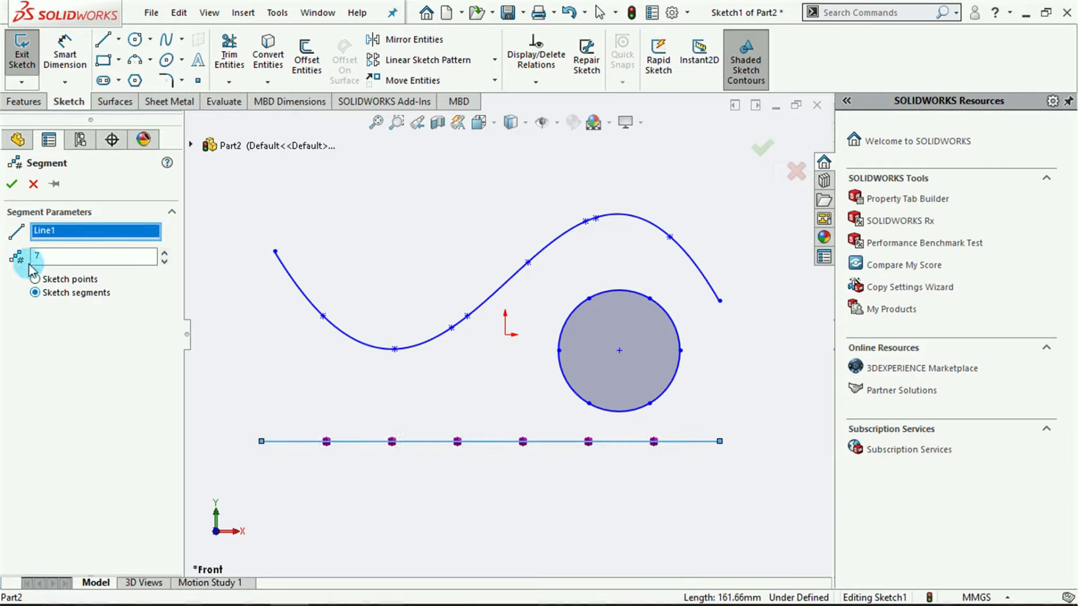
left_click(12, 182)
- Check one segment of the divided horizontal line and delete its middle segment
left_click(366, 444)
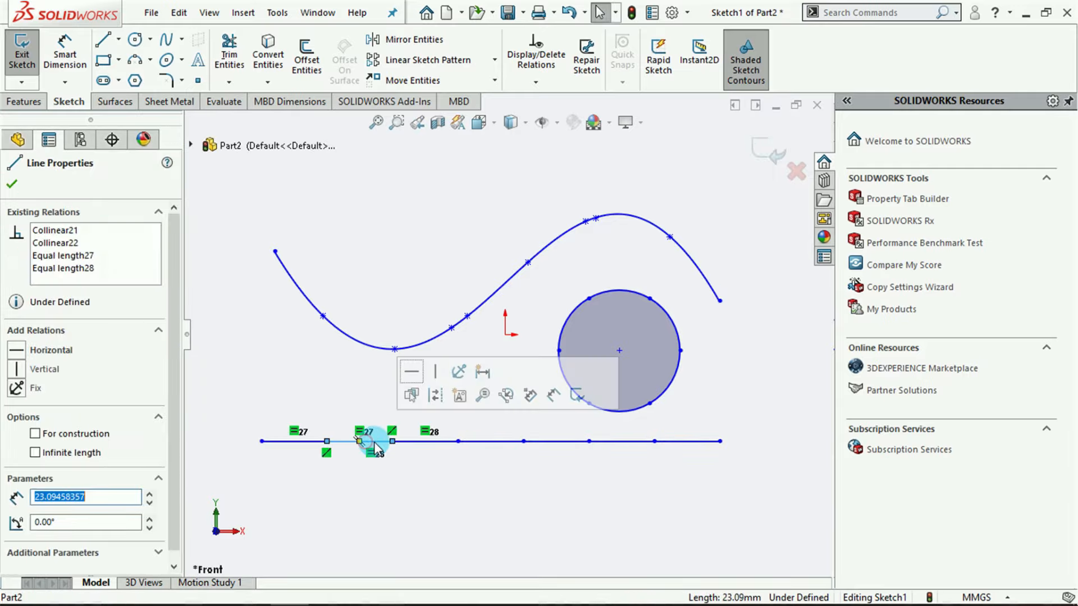
left_click(494, 444)
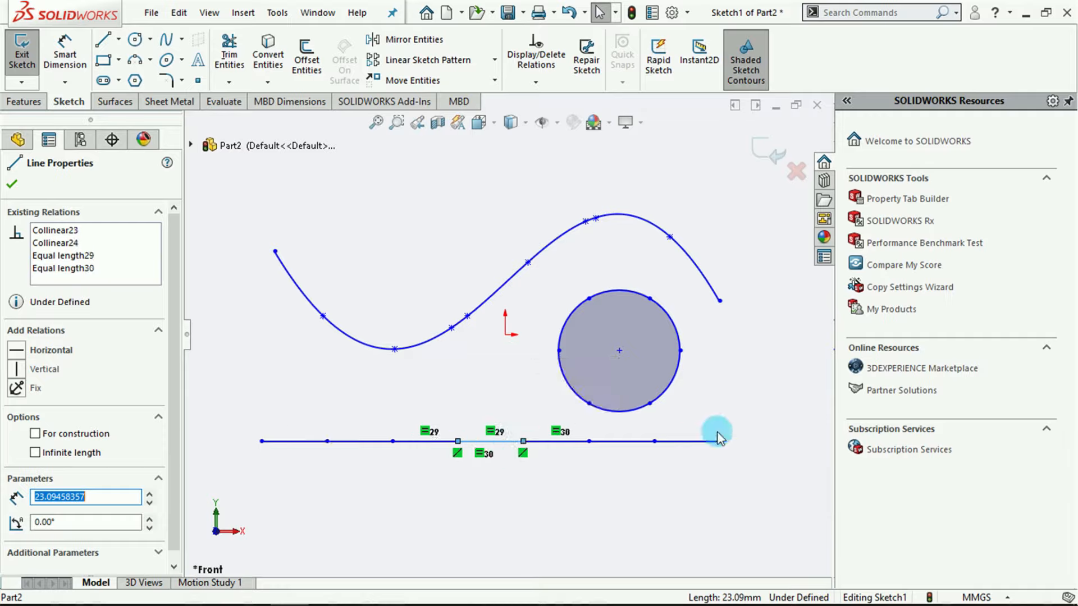
key("Delete")
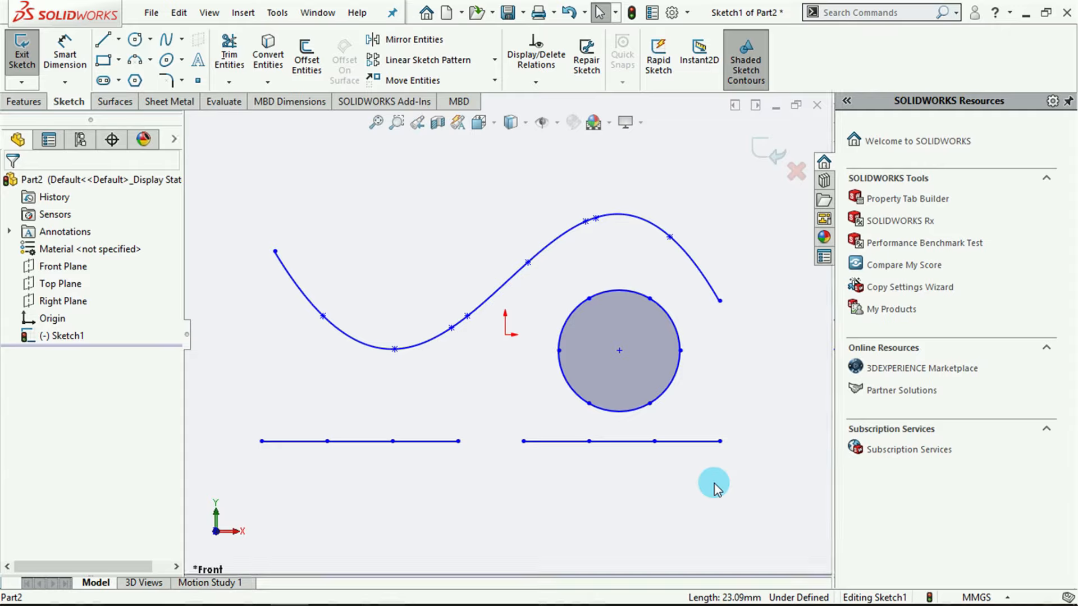